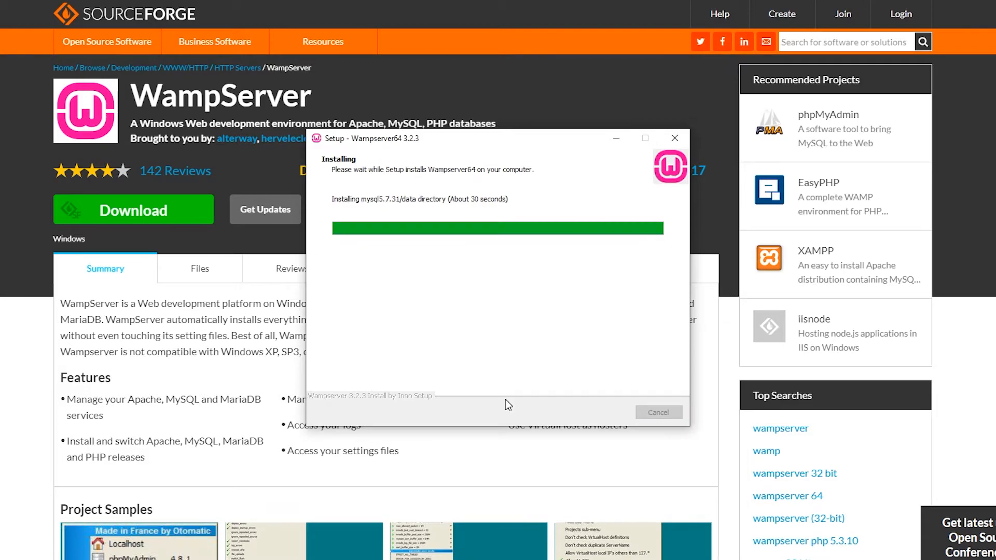
Step: Finish the WampServer 3.2.3 setup wizard past its information page and close it
left_click(606, 414)
left_click(607, 415)
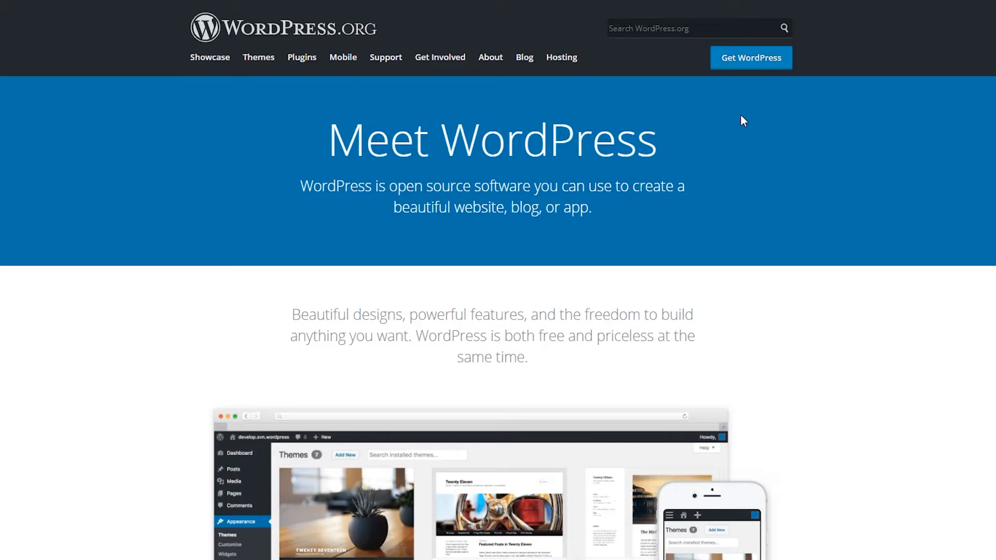
Step: Download WordPress 5.5.1 and extract its zip into the wamp www folder
left_click(754, 57)
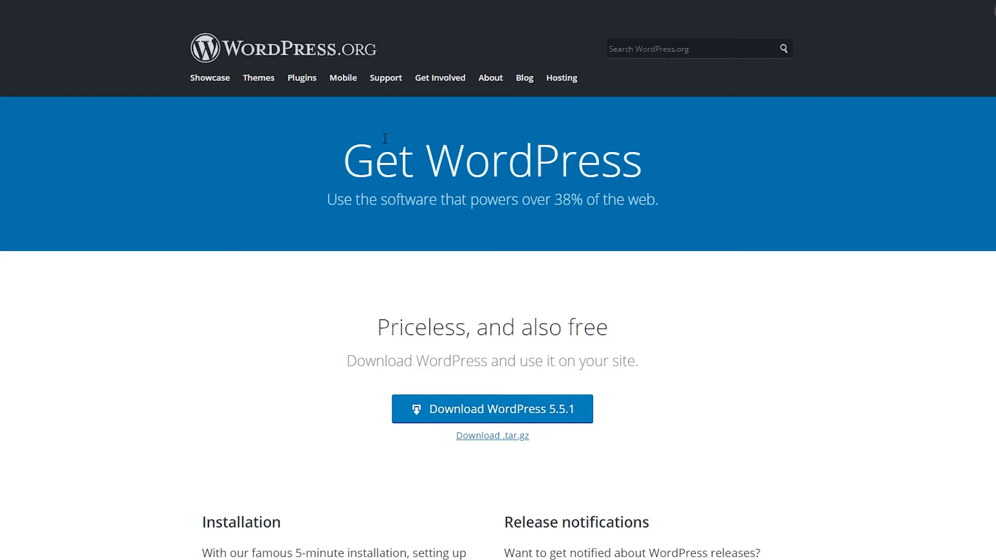
left_click(475, 403)
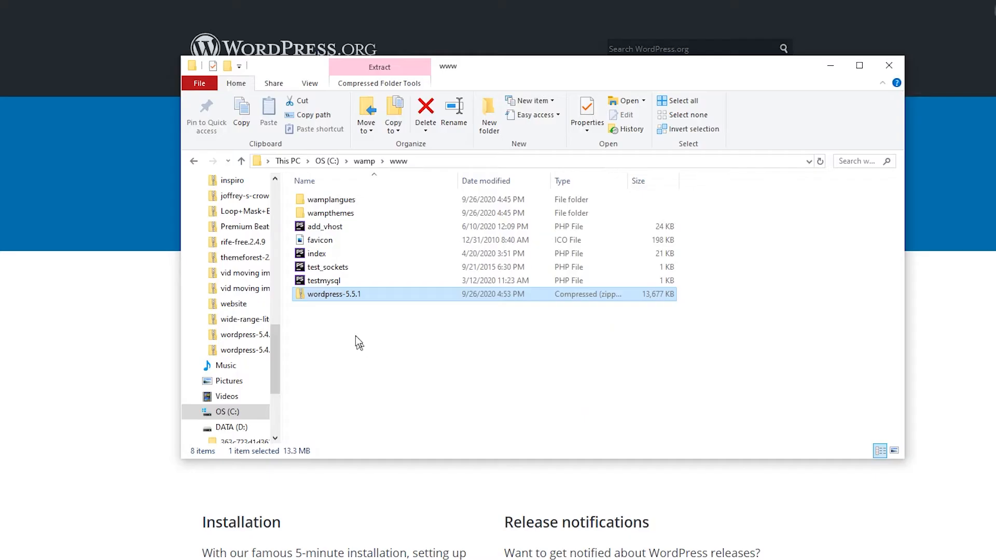
right_click(318, 293)
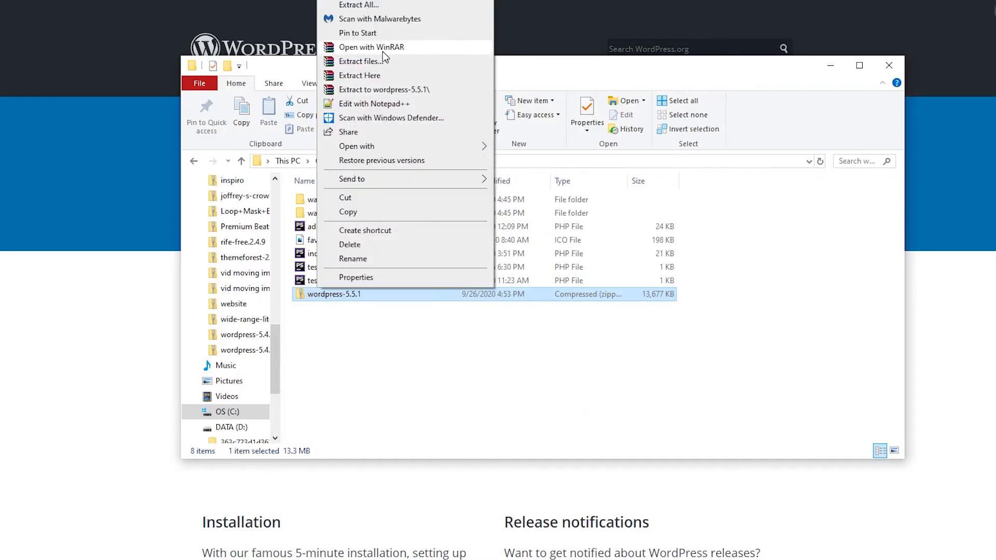
left_click(350, 5)
left_click(617, 411)
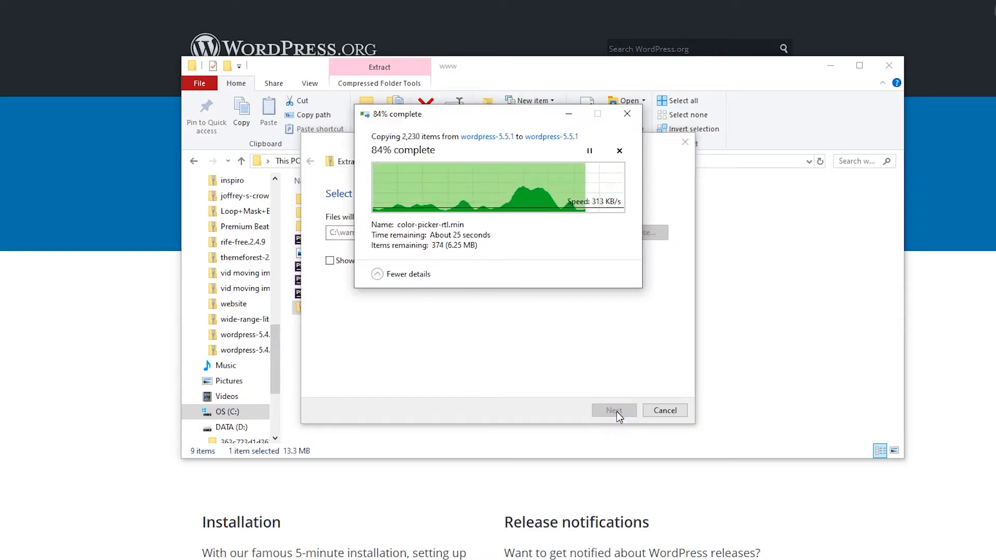
Step: Delete the WordPress zip and rename the wordpress-5.5.1 folder to jgmultimedia
key("Delete")
right_click(327, 227)
left_click(404, 552)
key("Return")
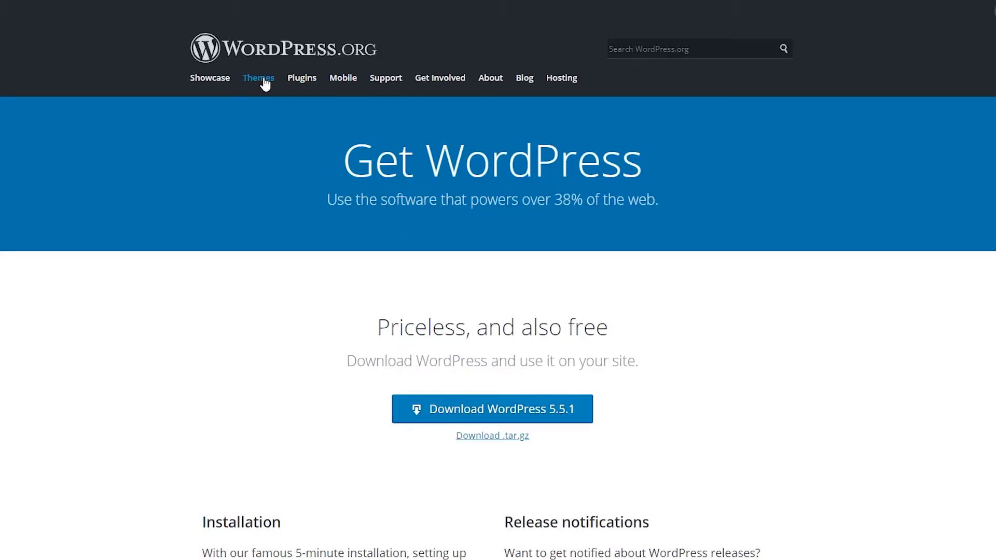
Step: Find the Neve theme in the WordPress.org theme directory and download it
left_click(264, 83)
scroll(530, 348, "down", 6)
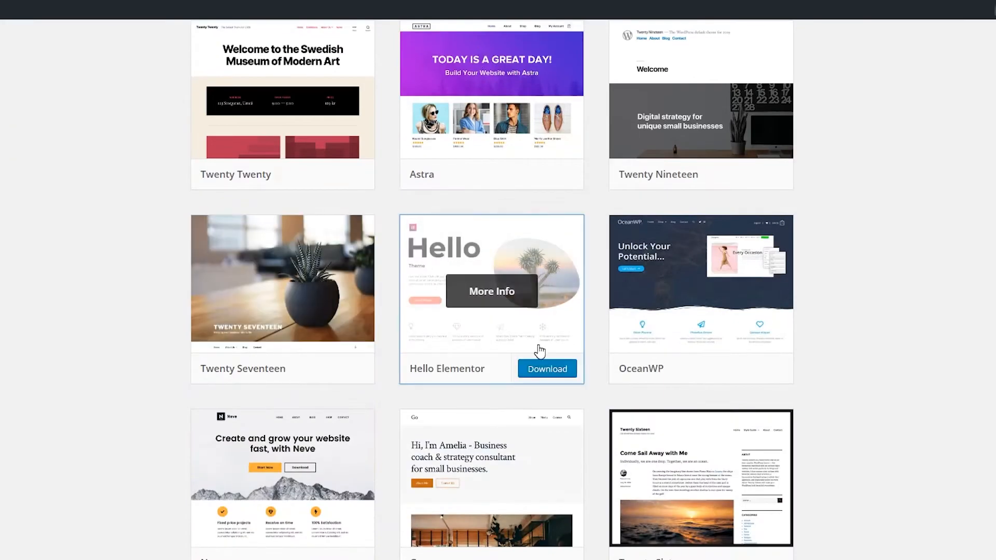
scroll(337, 369, "down", 5)
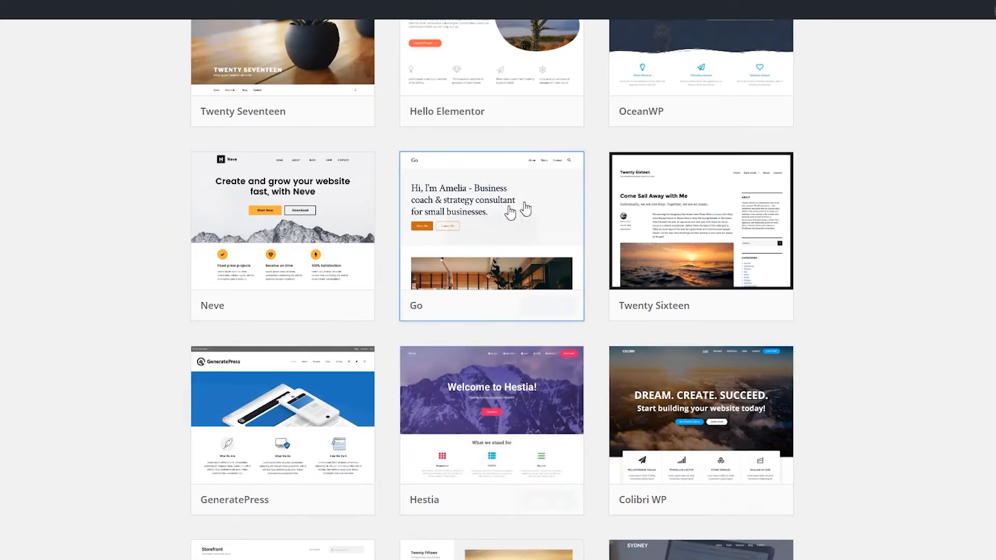
scroll(407, 280, "up", 8)
scroll(384, 208, "down", 2)
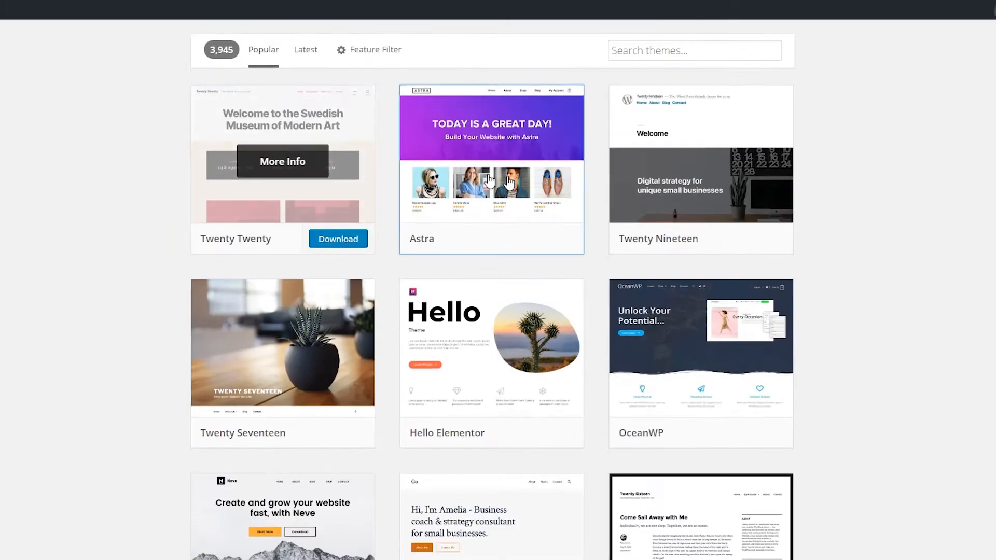
scroll(473, 373, "down", 5)
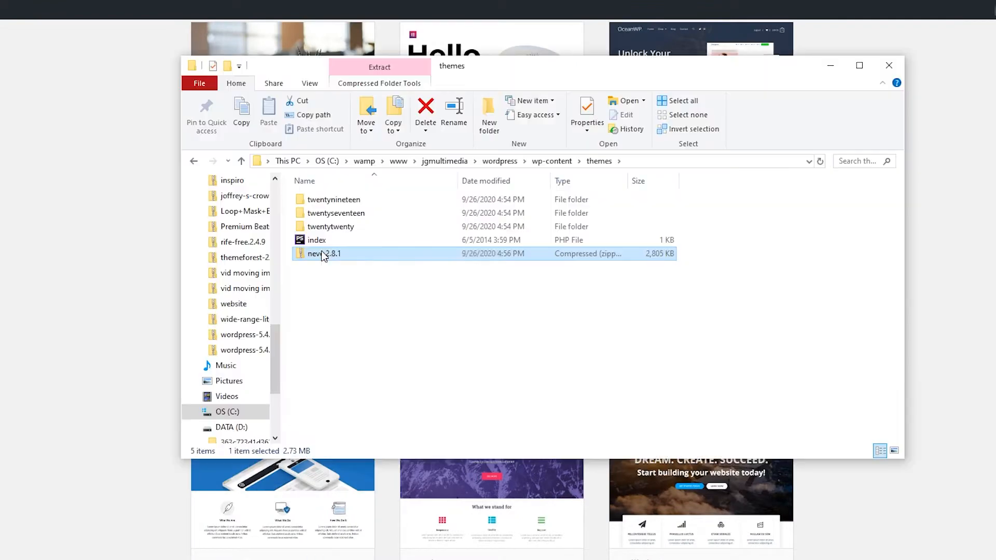
Step: Extract the Neve zip into the themes folder as neve.2.8.1 and delete the zip
right_click(331, 254)
left_click(394, 322)
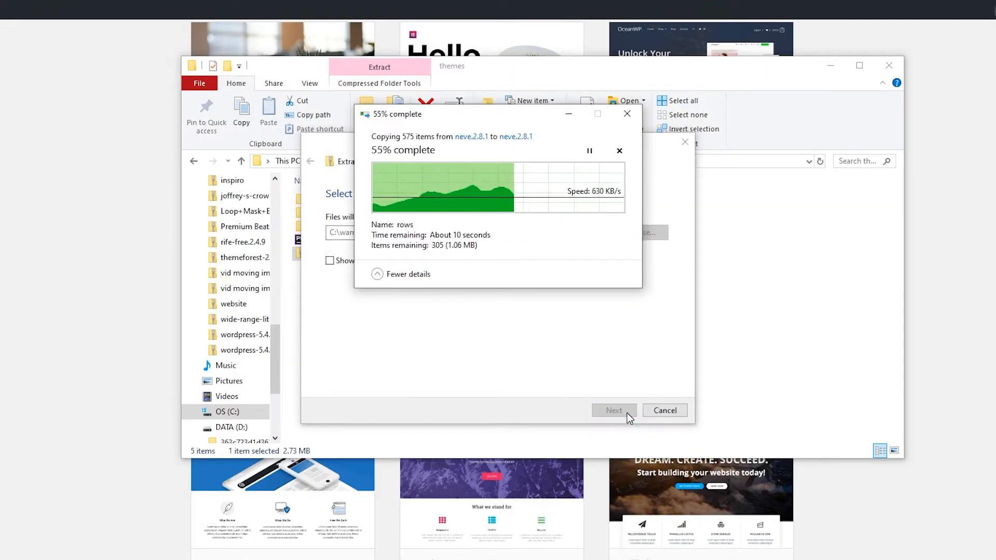
right_click(333, 270)
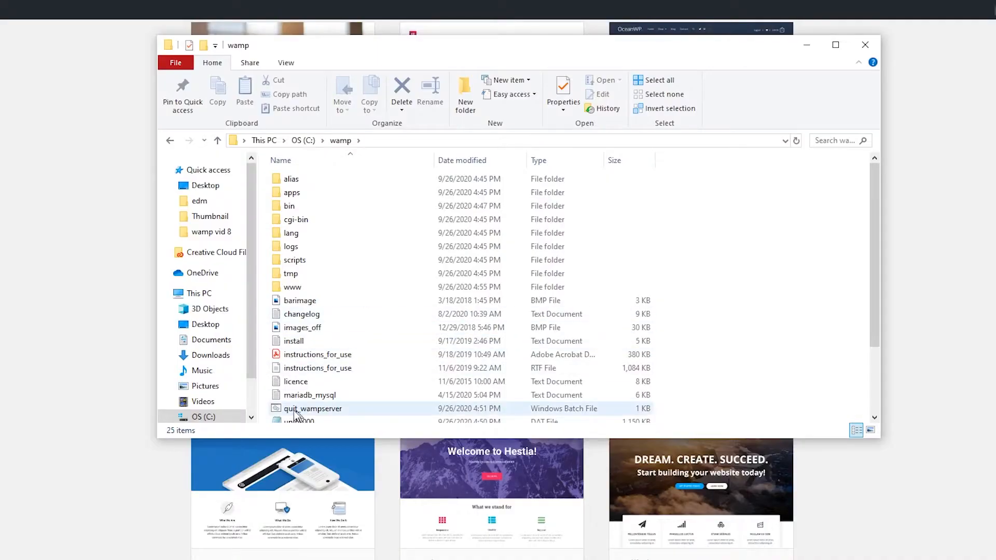
Step: Select the wampmanager application in C:\wamp to start WampServer
scroll(294, 413, "down", 2)
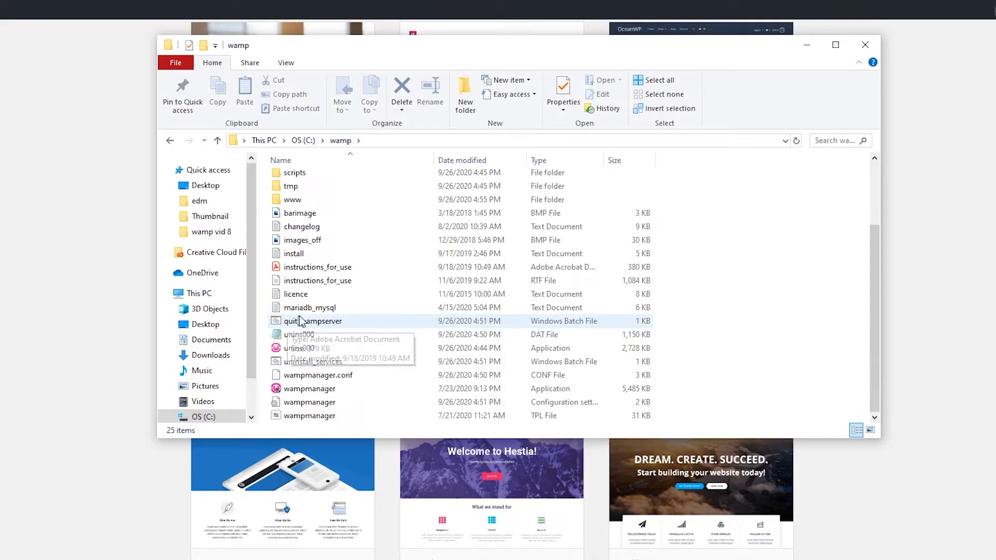
left_click(311, 390)
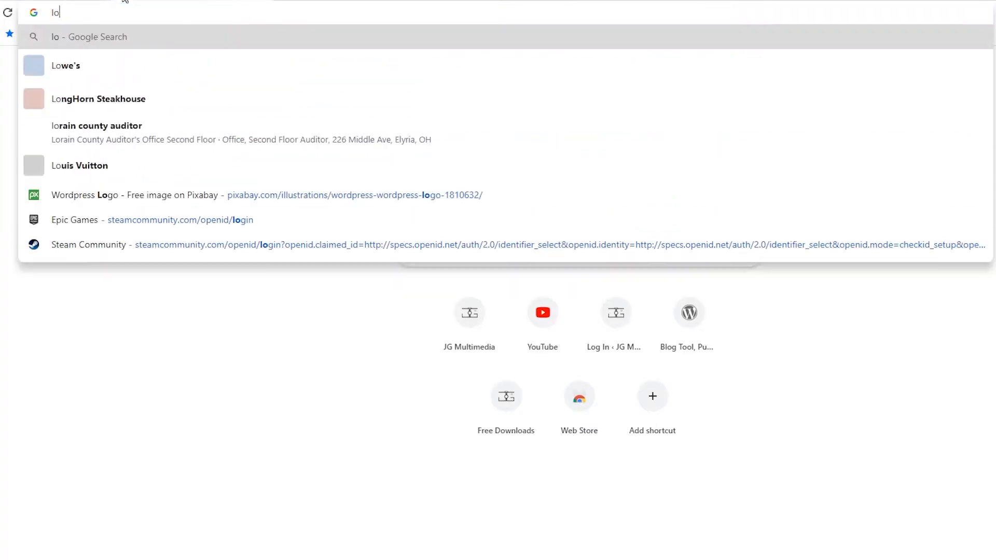
Step: Load localhost, sign in to phpMyAdmin as root, and show the Databases page
type("calhost")
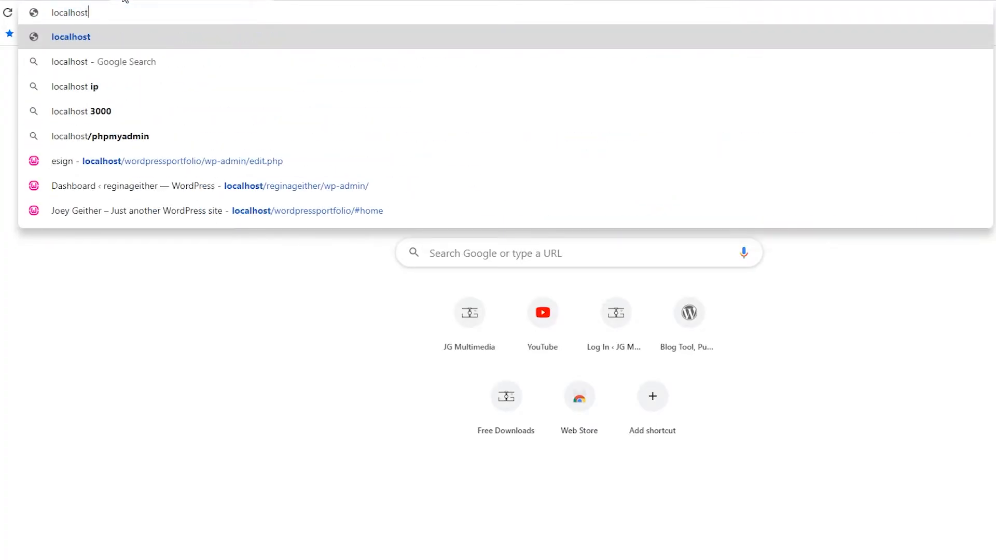
key("Return")
left_click(103, 1)
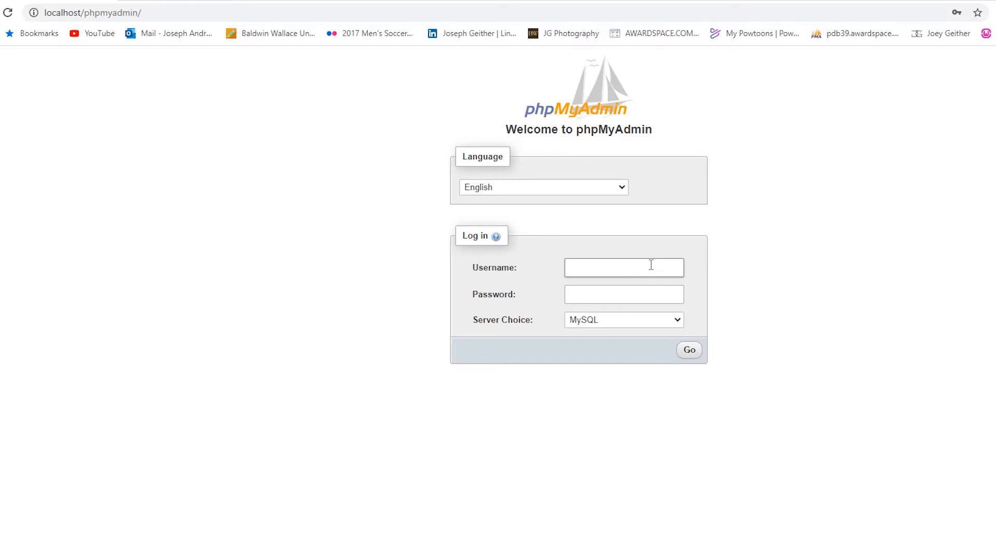
left_click(651, 265)
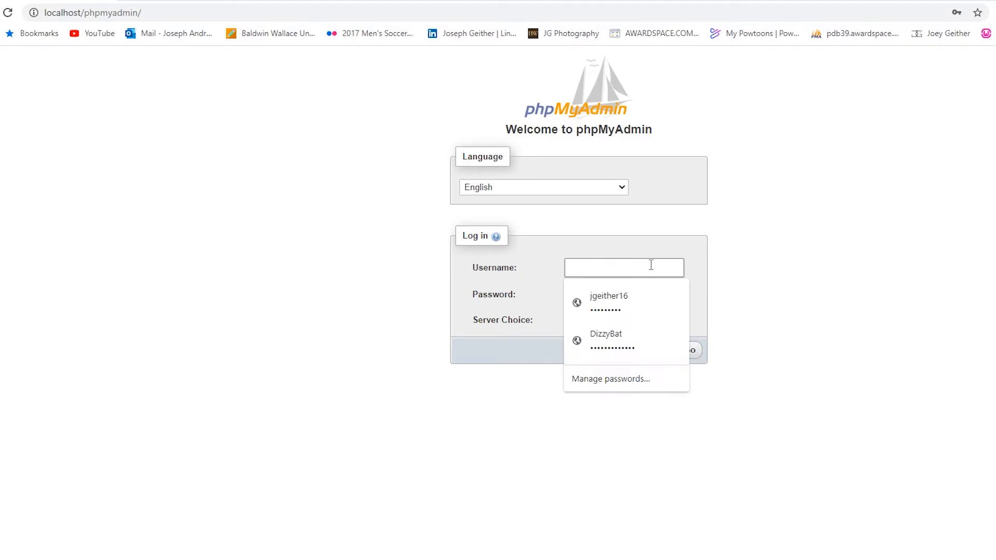
type("root")
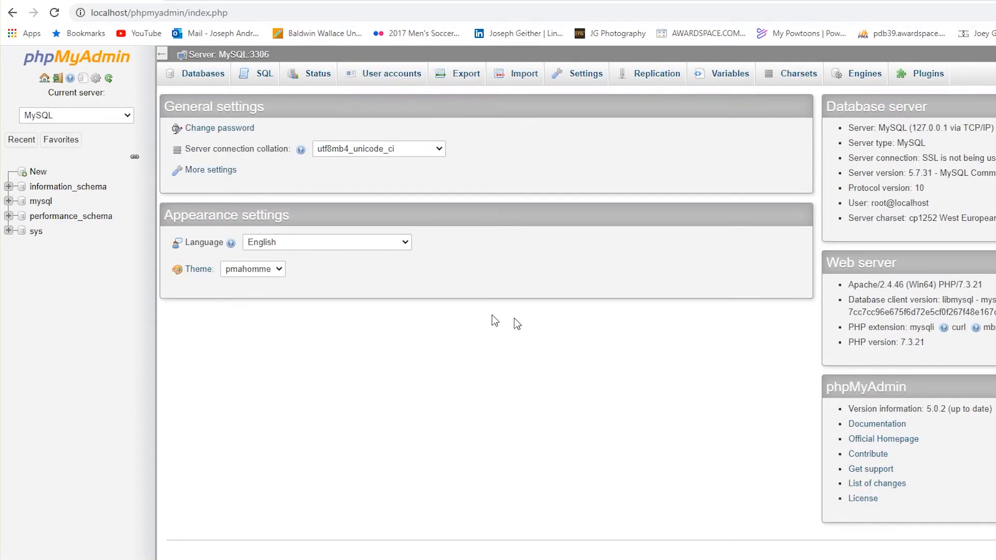
left_click(38, 171)
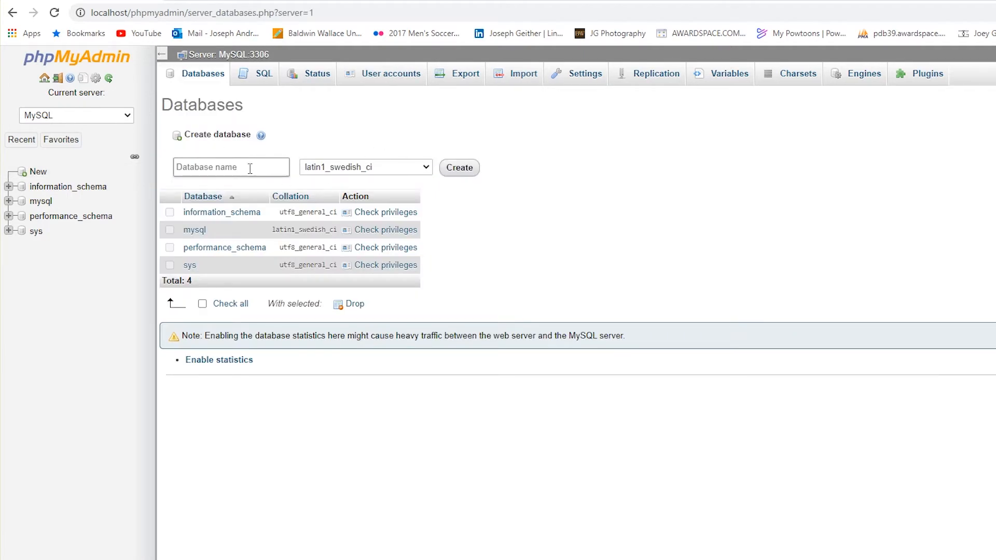
Step: Create a database named jgmultimedia, leaving the collation at its default 'Collation' option
left_click(250, 168)
type("jg")
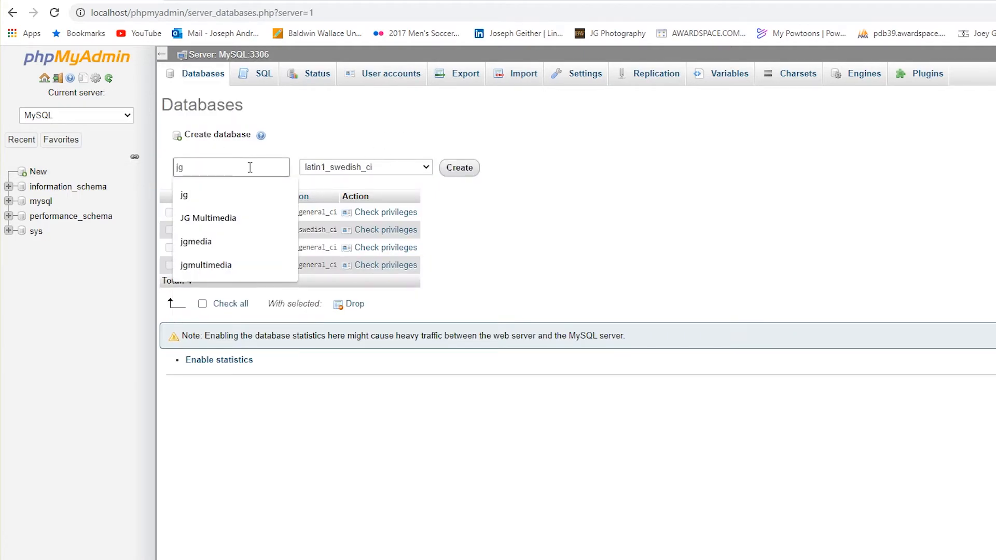
type("multimedia")
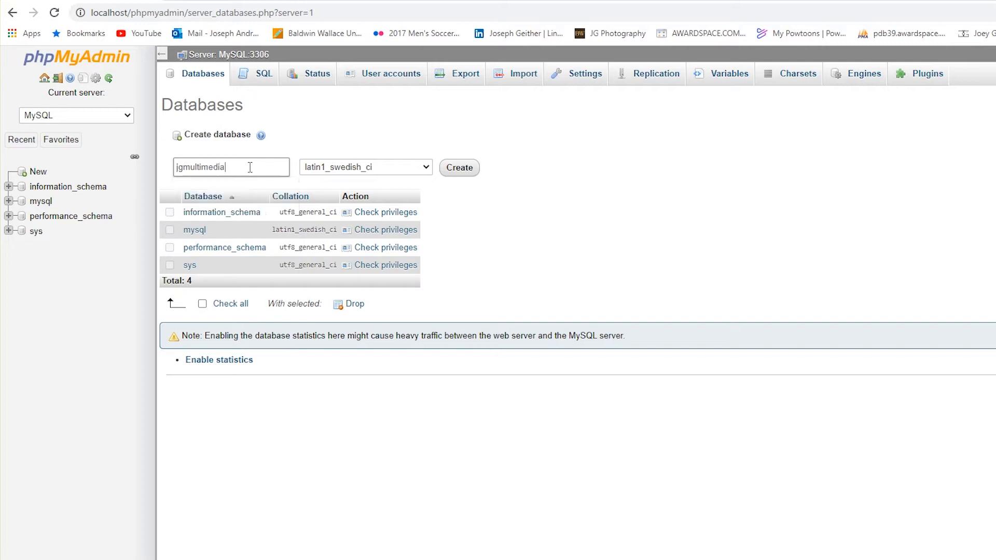
left_click(349, 169)
left_click_drag(426, 248, 413, 171)
left_click(320, 182)
left_click(349, 167)
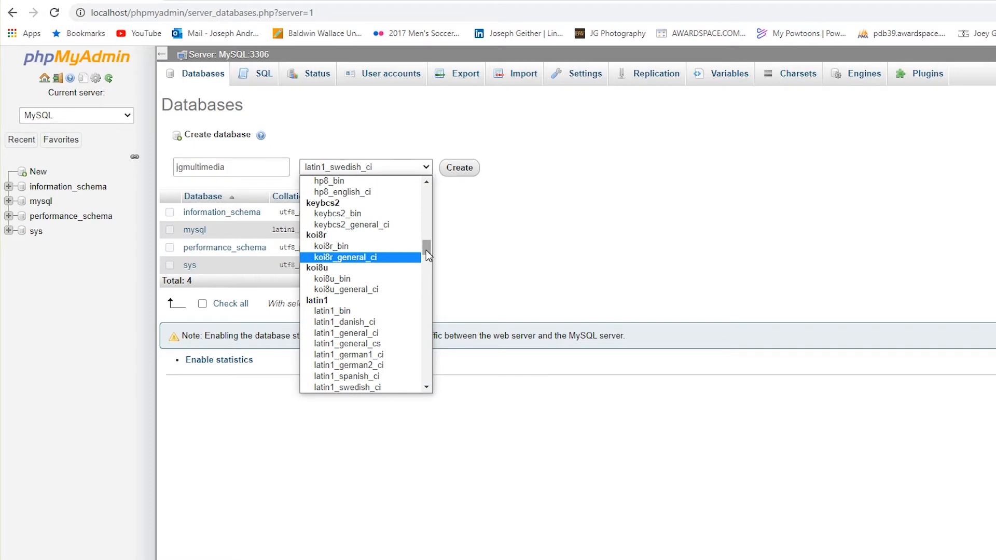
left_click_drag(425, 250, 427, 187)
left_click(325, 179)
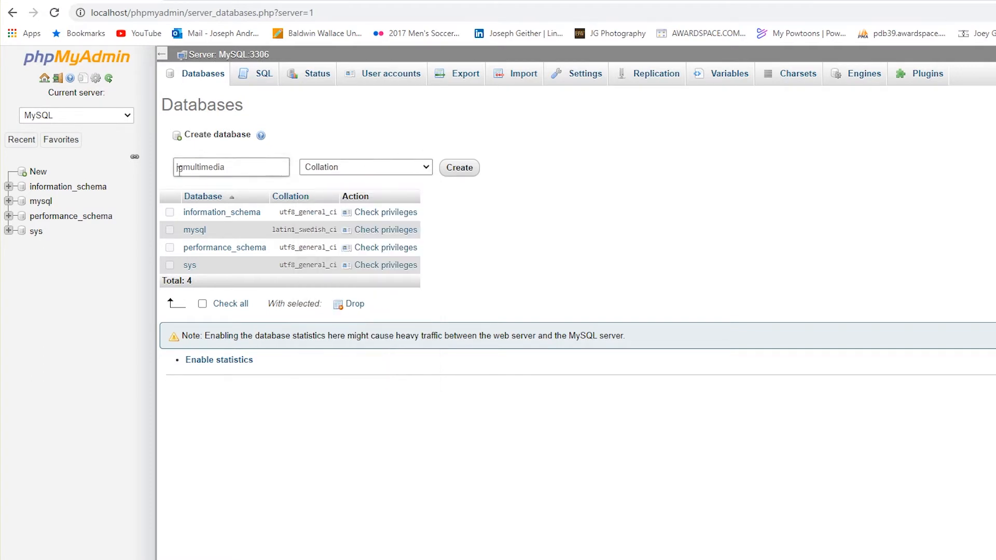
left_click(461, 170)
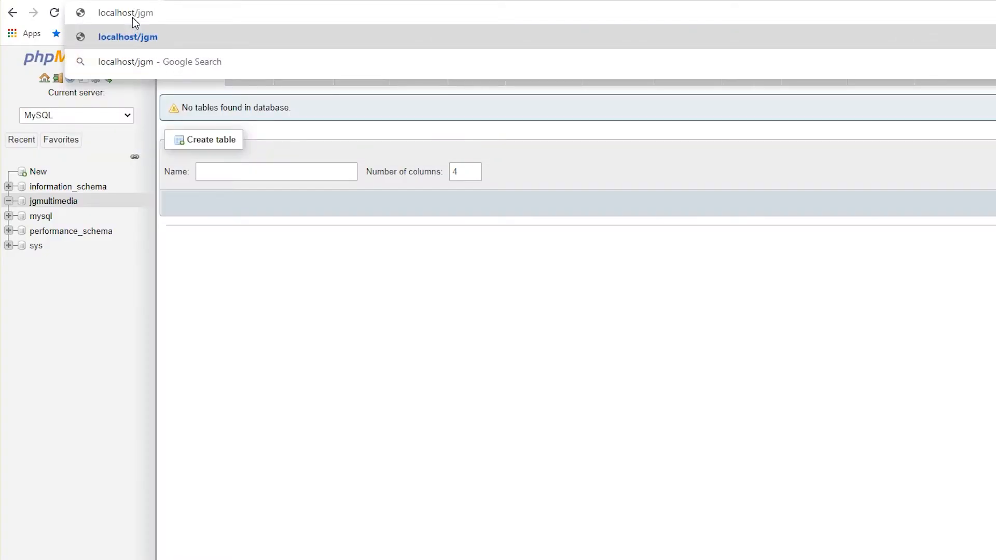
Step: Load localhost/jgmultimedia in Chrome to reach the WordPress installer
type("ultimedia")
key("Return")
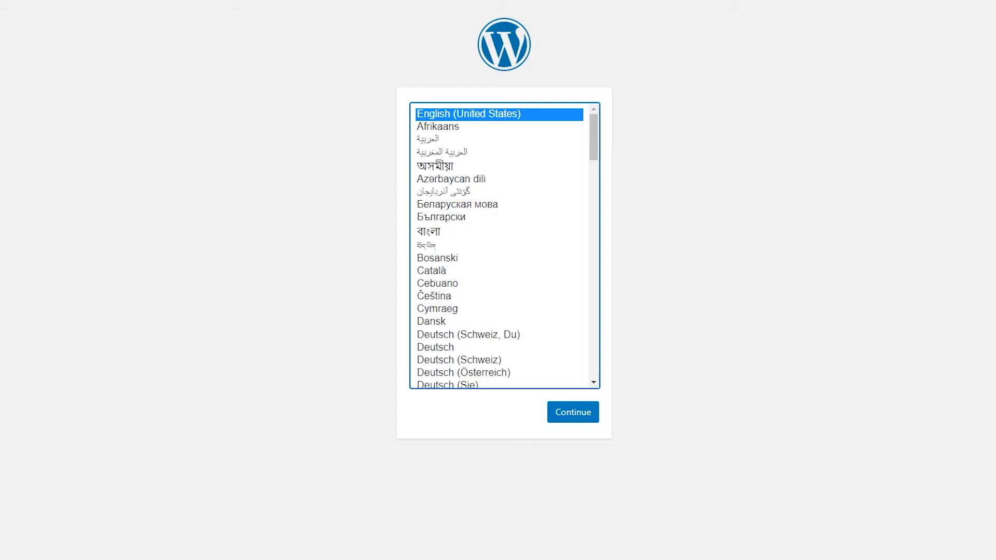
Step: Continue the installer with English (United States) and proceed to the database details form
scroll(493, 174, "down", 1)
scroll(489, 168, "up", 1)
left_click(590, 415)
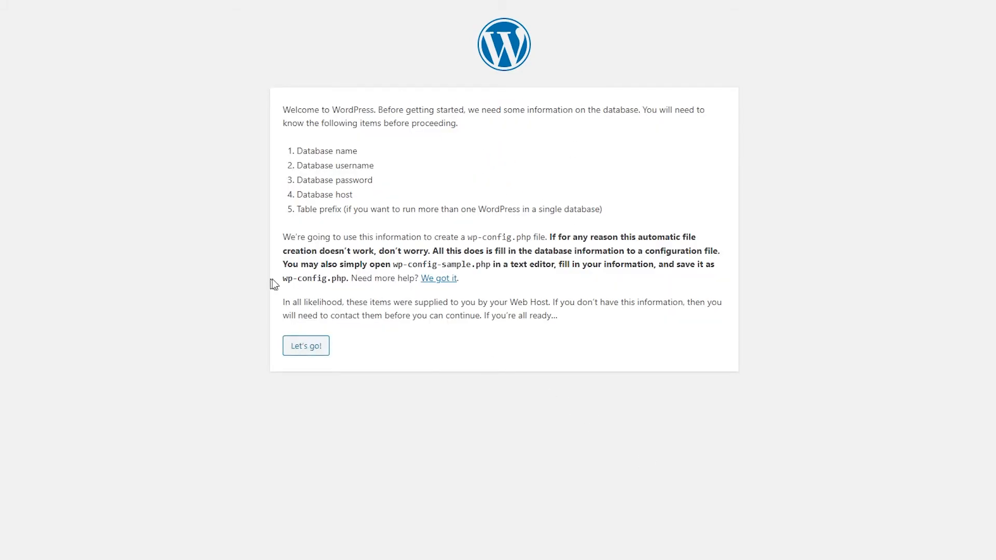
left_click(293, 349)
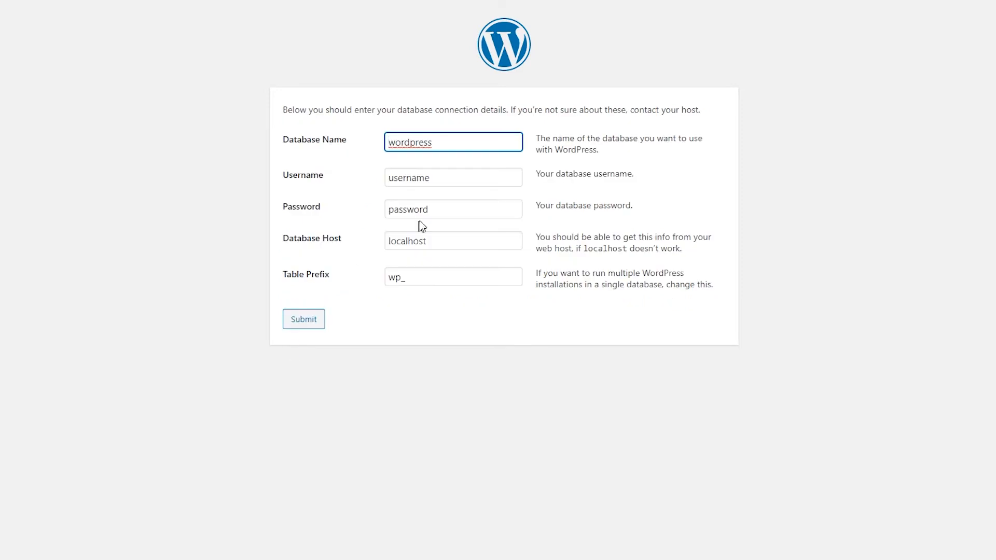
Step: Submit database name jgmultimedia, username root, and a blank password
left_click_drag(464, 145, 359, 162)
type("jgm")
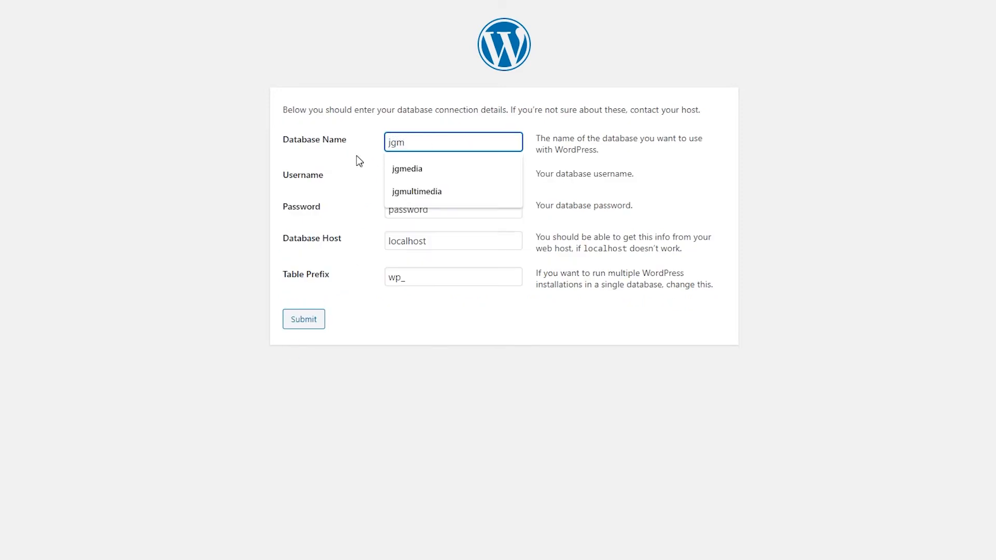
left_click(421, 188)
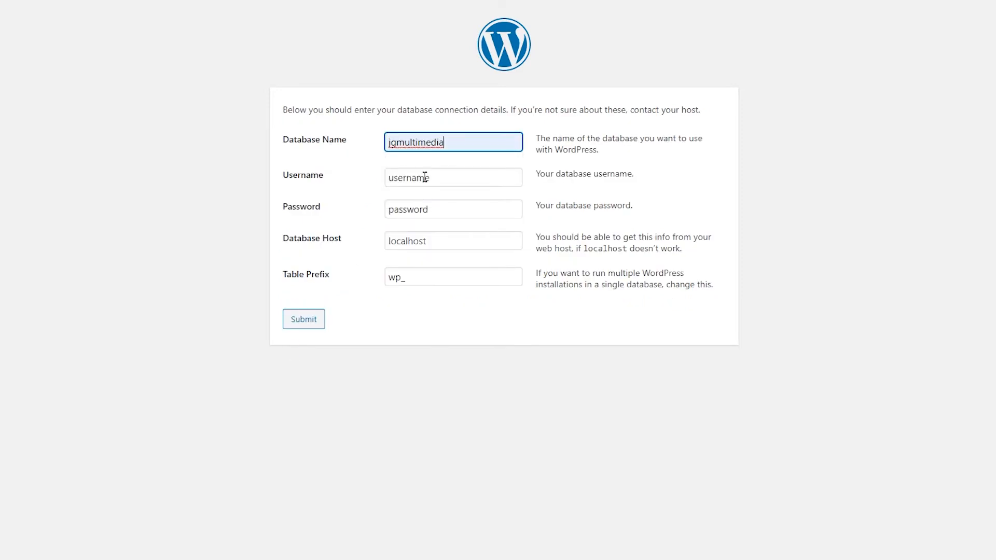
left_click_drag(440, 175, 343, 184)
type("r")
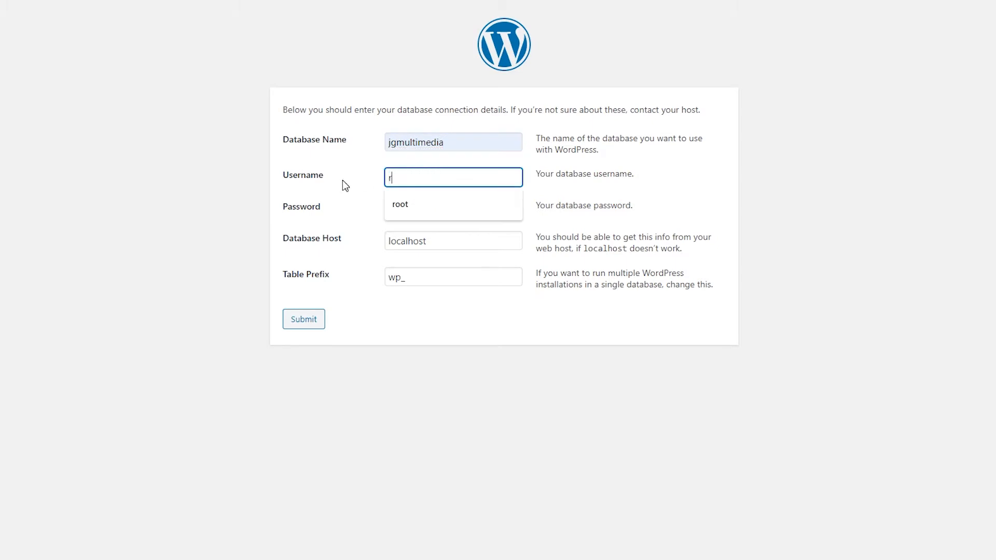
type("oot")
left_click(409, 210)
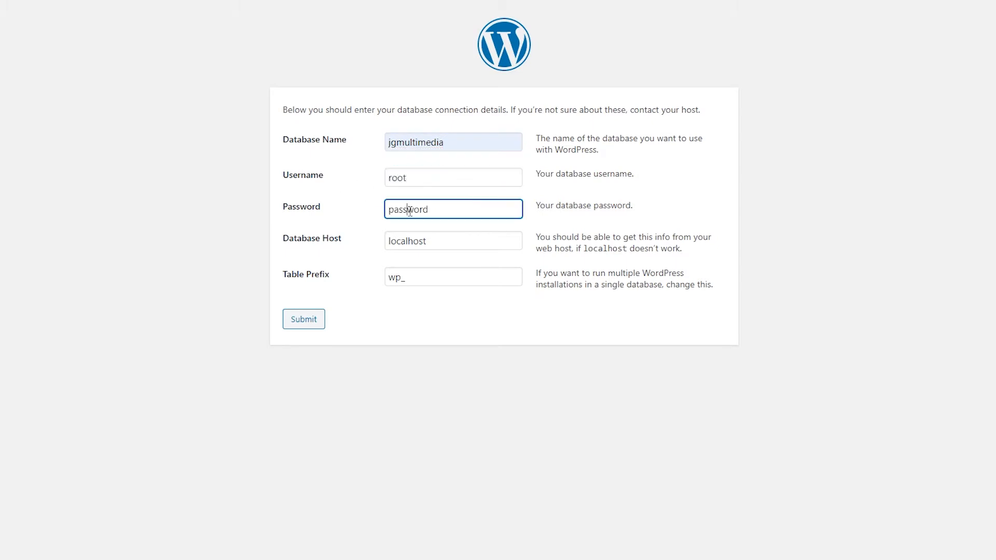
left_click_drag(443, 216, 351, 220)
key("BackSpace")
left_click(305, 327)
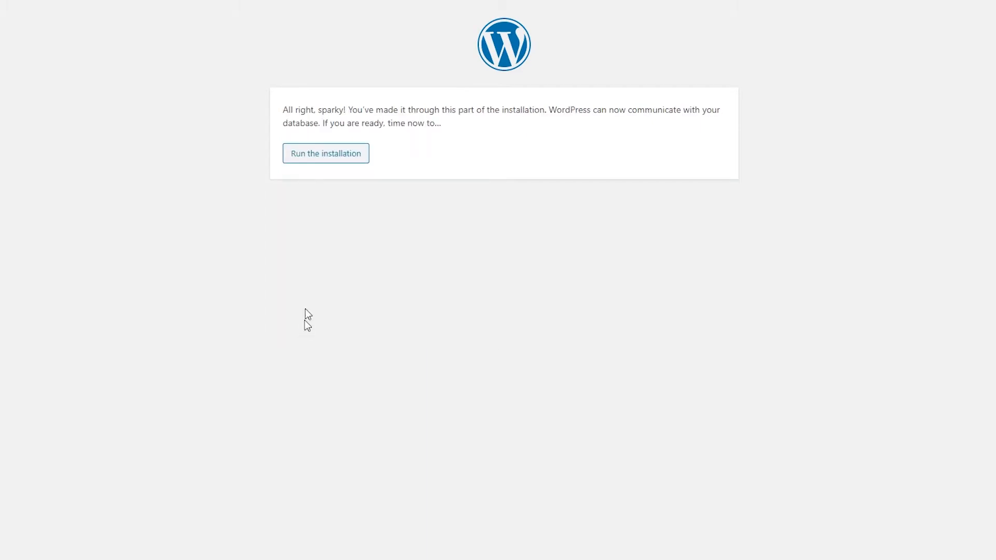
Step: Install WordPress with site title 'JG Multimedia' and a new admin account, then log in
left_click(326, 165)
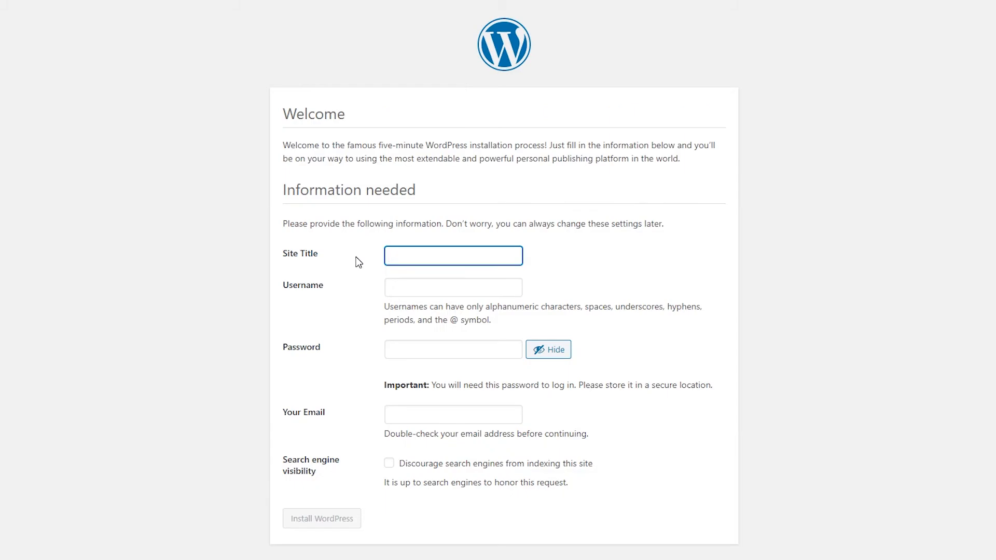
type("JG Mul")
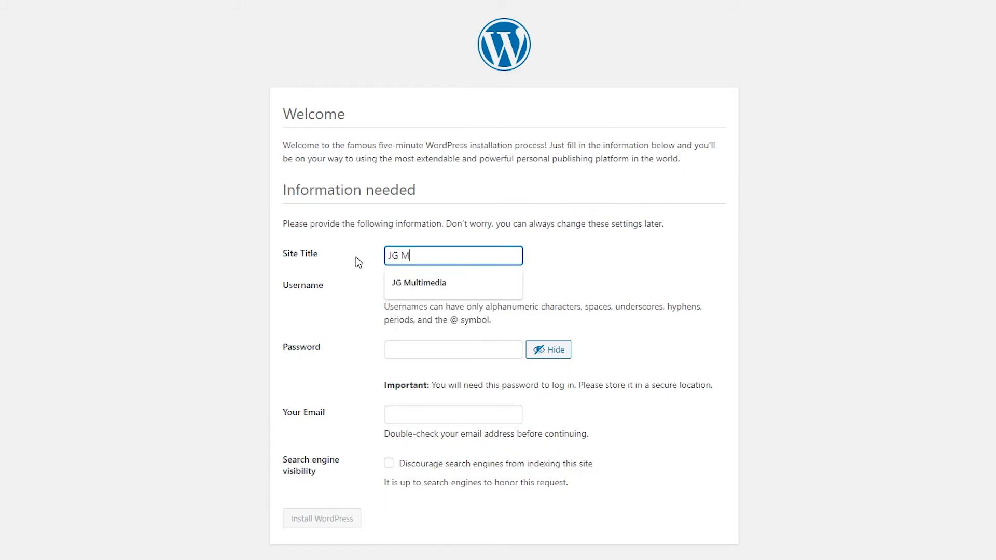
type("timedia")
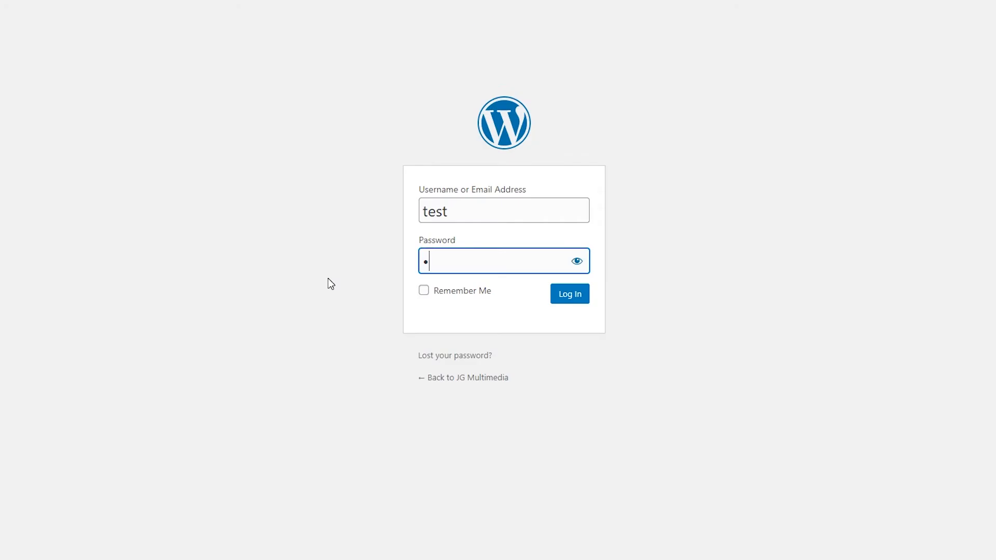
type("est")
left_click(577, 300)
left_click(577, 300)
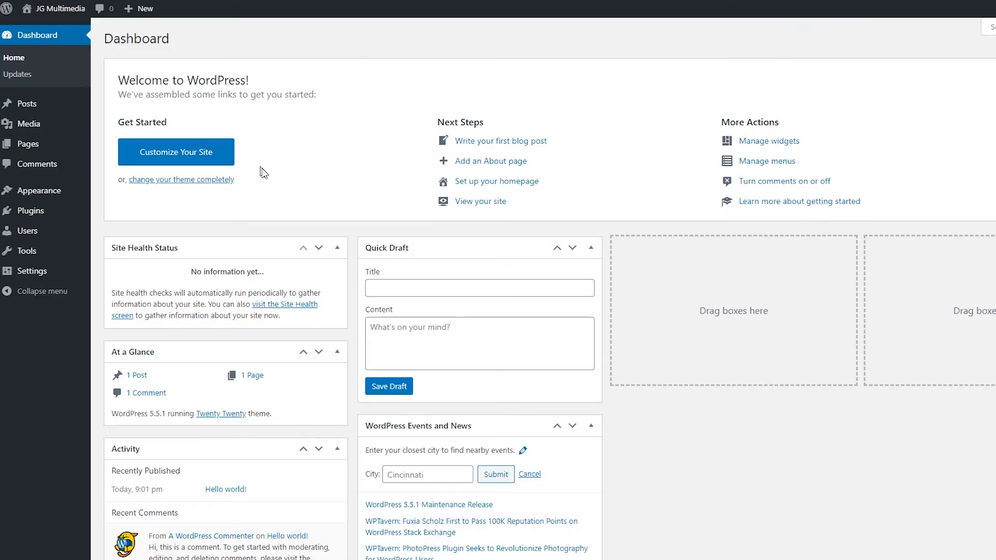
Step: Live-preview the Neve theme in the Customizer, then return to the installed themes list
left_click(180, 156)
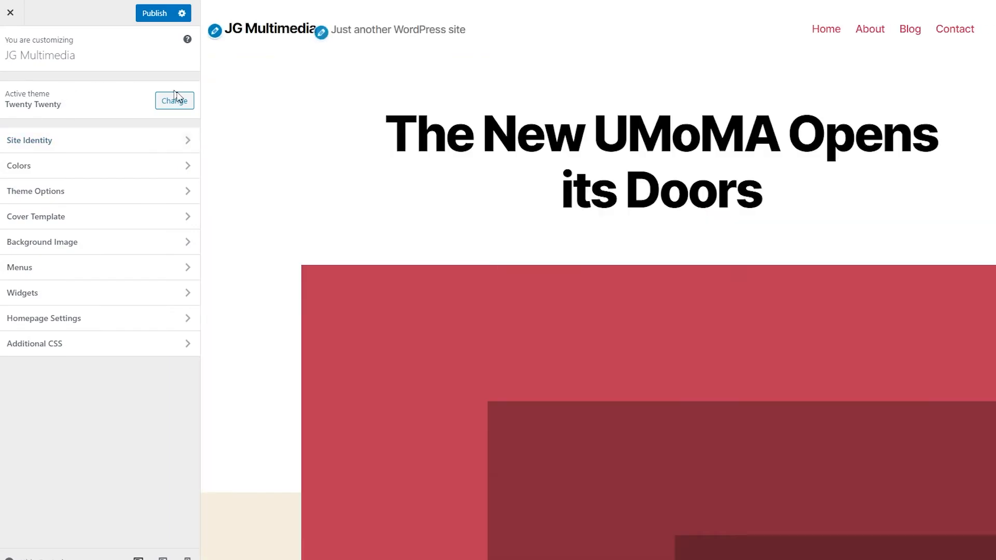
left_click(170, 103)
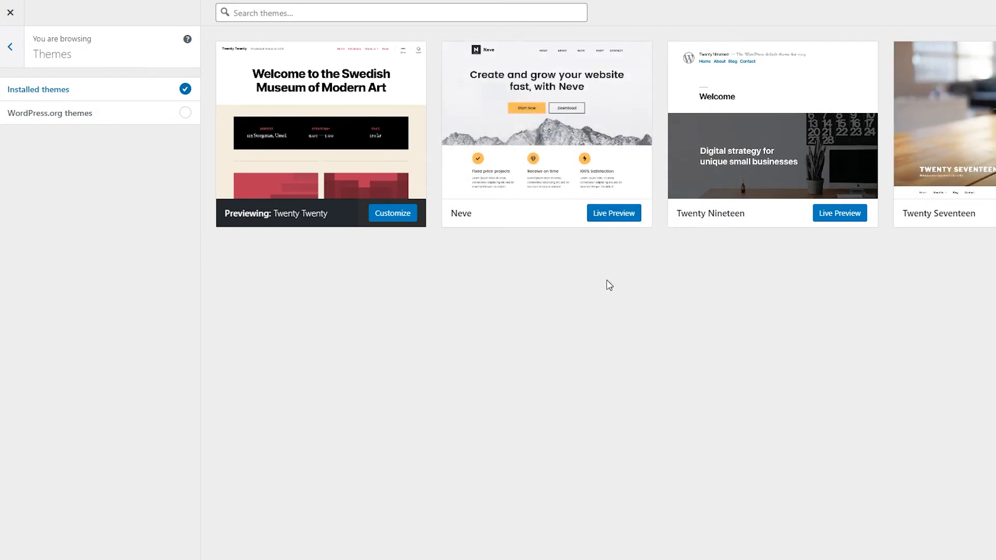
left_click(625, 214)
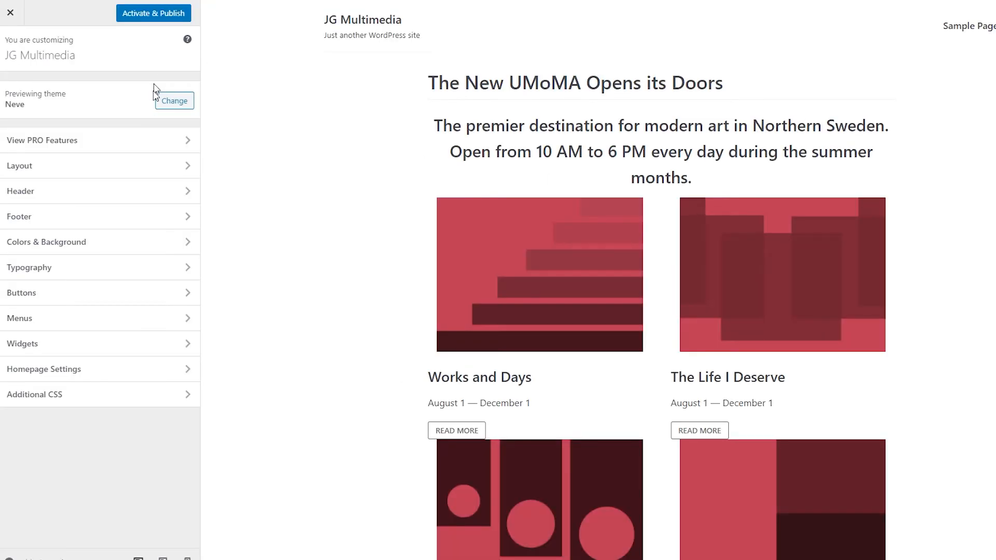
left_click(173, 100)
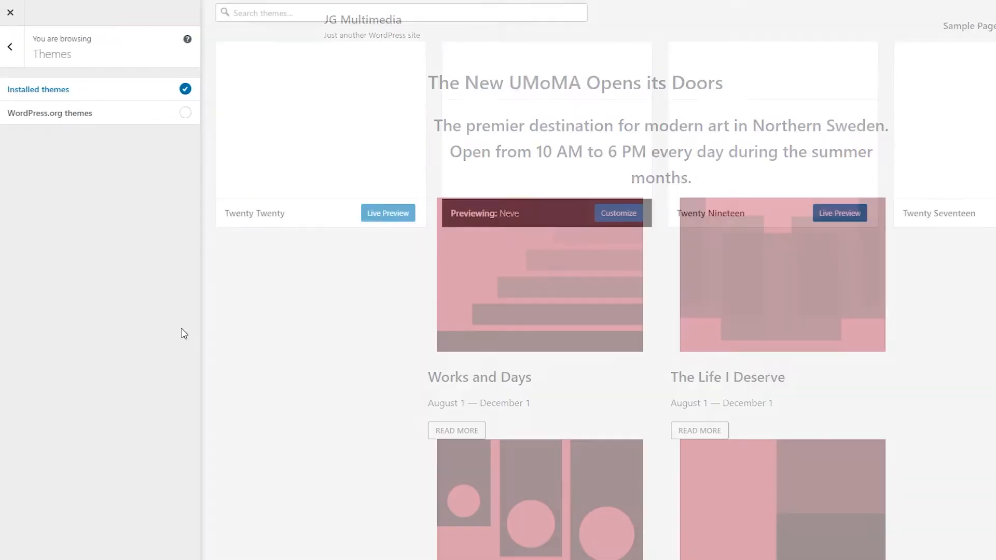